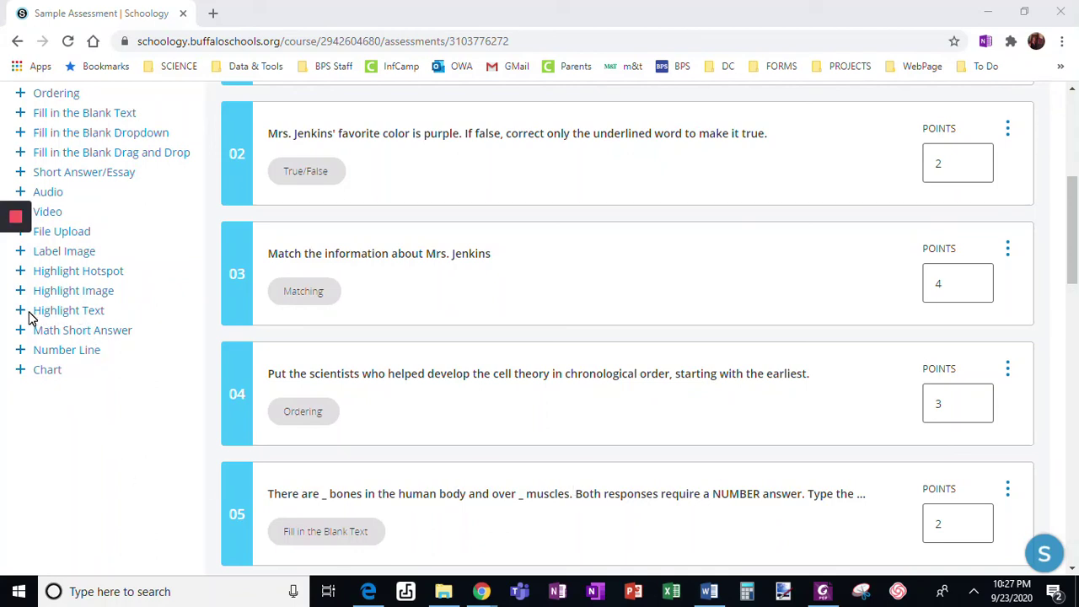
- Add a Highlight Text question, then switch to Word and copy the human heart article's paragraph on what blood is made of
click(73, 320)
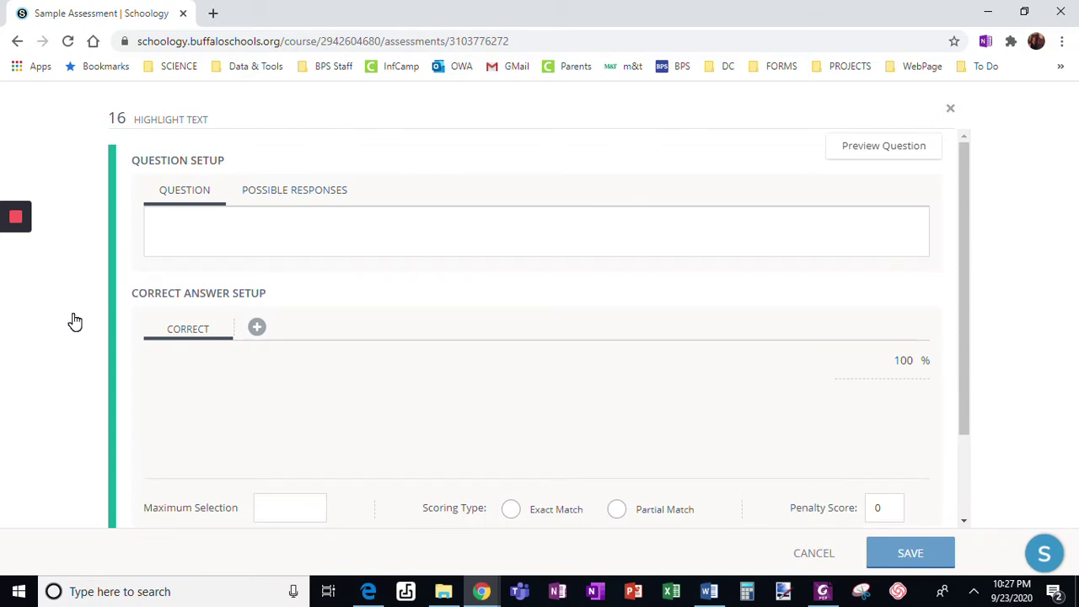
click(206, 248)
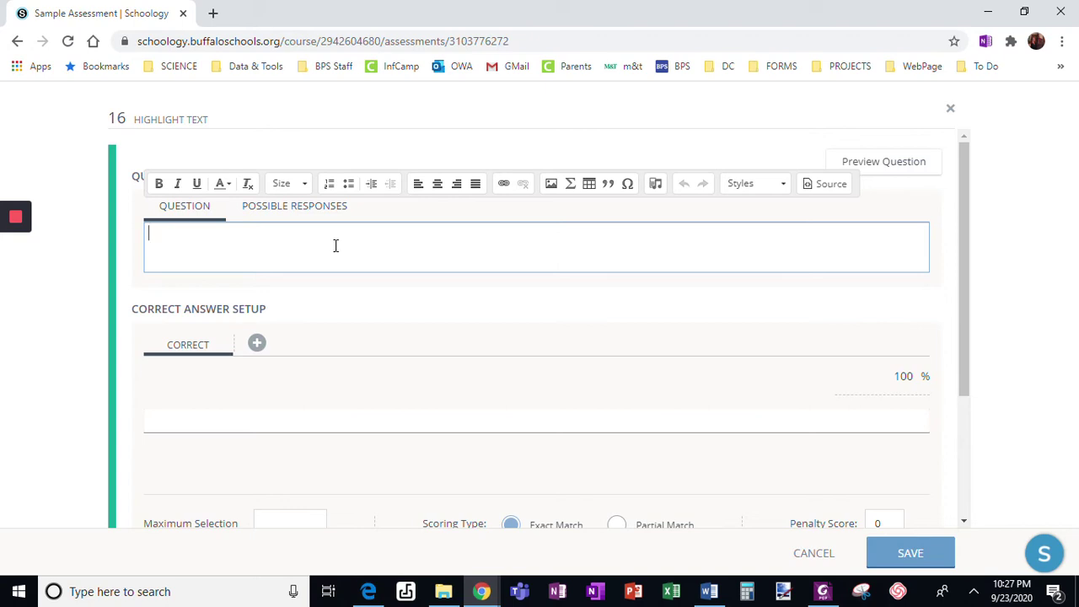
click(709, 592)
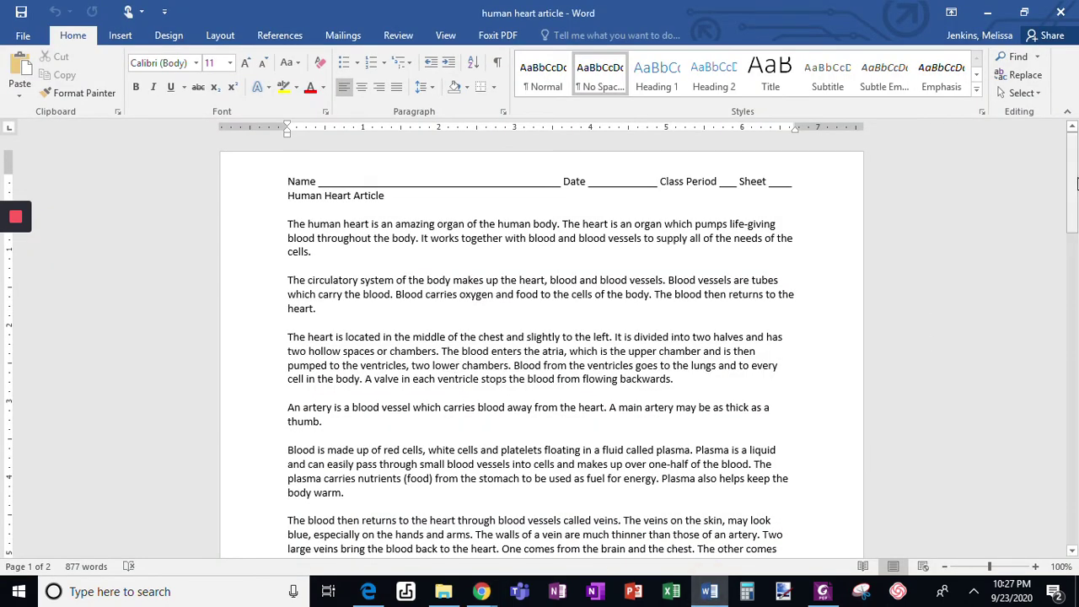
drag(1074, 184, 1076, 226)
drag(347, 278, 291, 245)
key(ctrl+c)
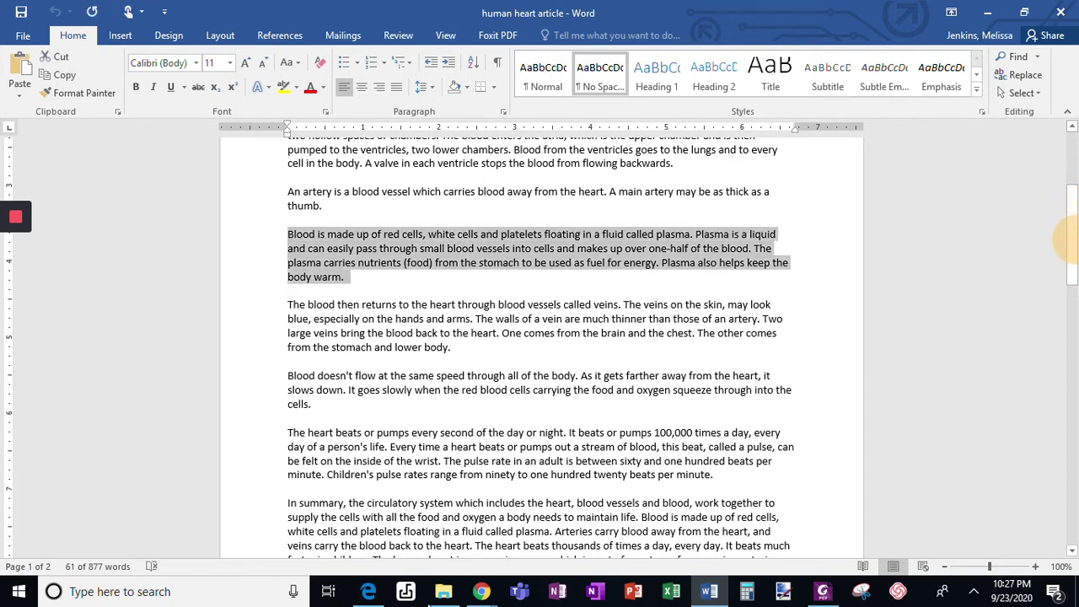
- Return to the Sample Assessment in Chrome and paste the copied blood paragraph as the question text
click(481, 591)
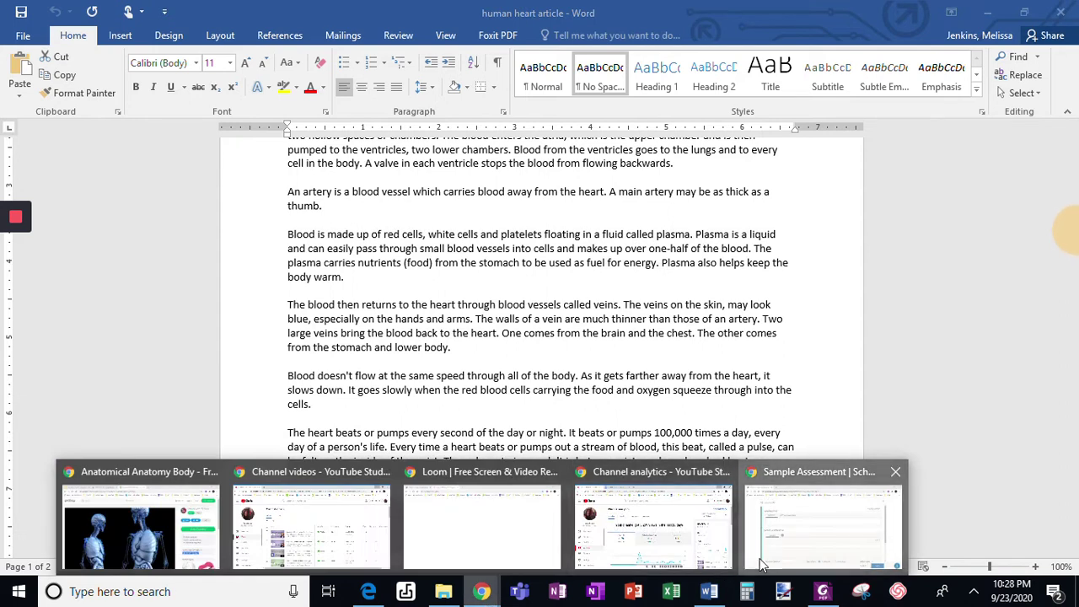
click(822, 527)
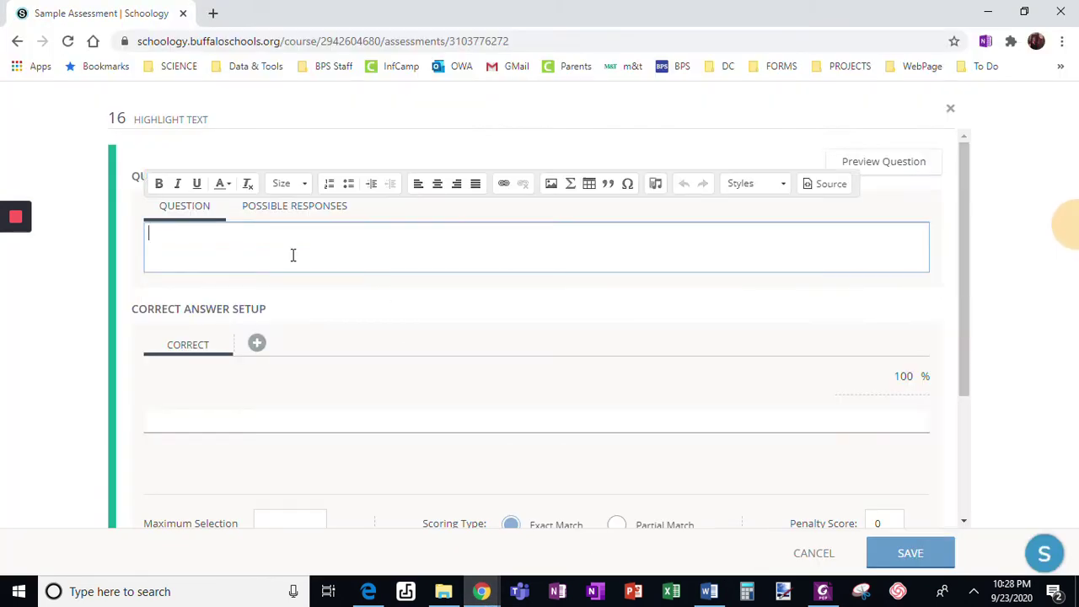
key(ctrl+v)
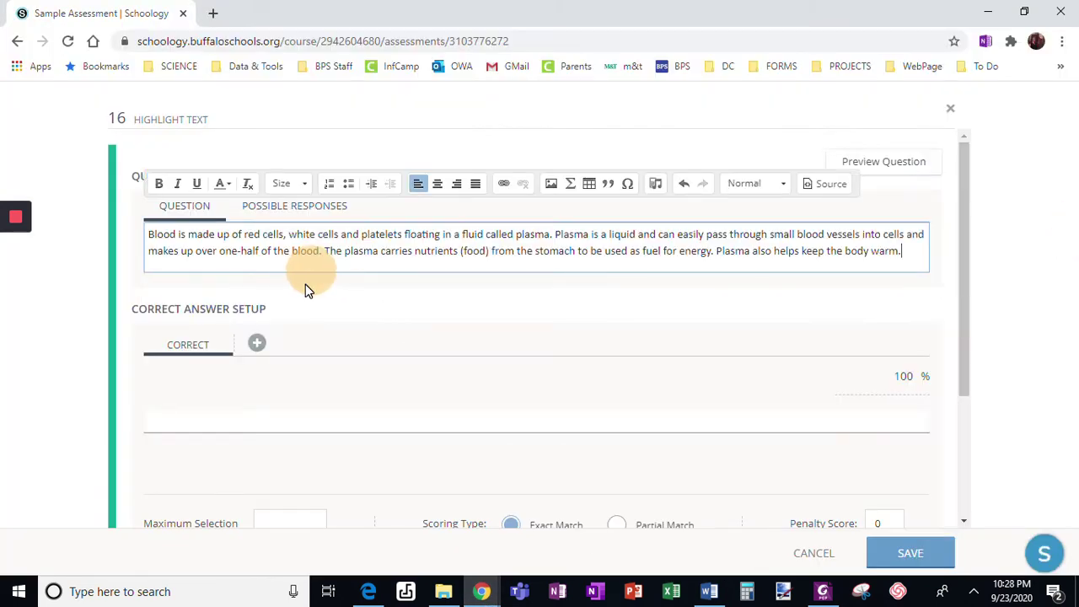
- Add the instruction "Choose the vocabulary word that means the liquid part of blood." on a new line above the pasted paragraph
click(150, 236)
key(Return)
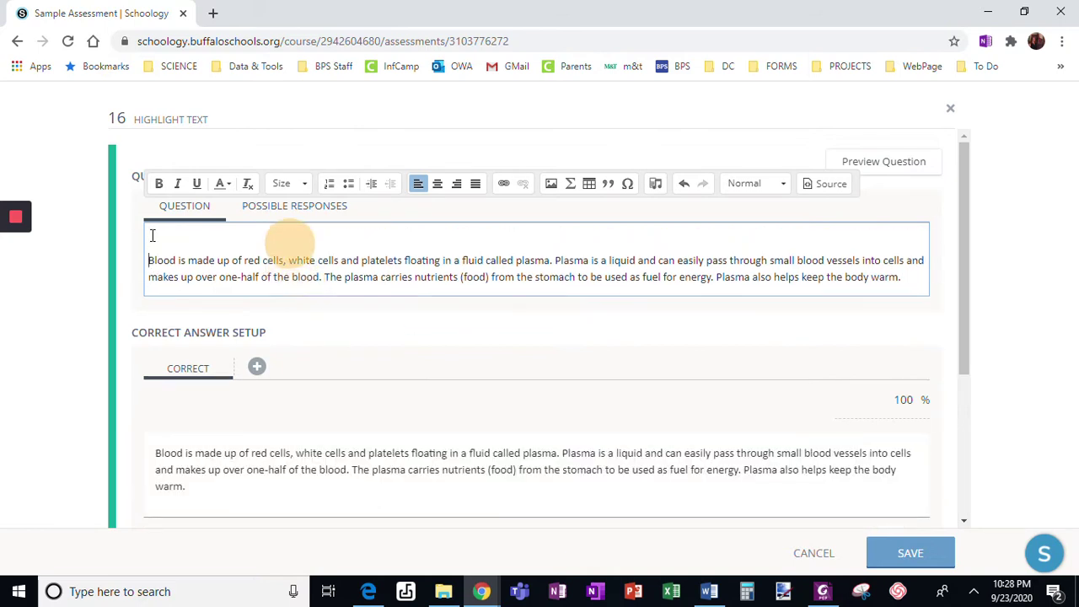
click(152, 235)
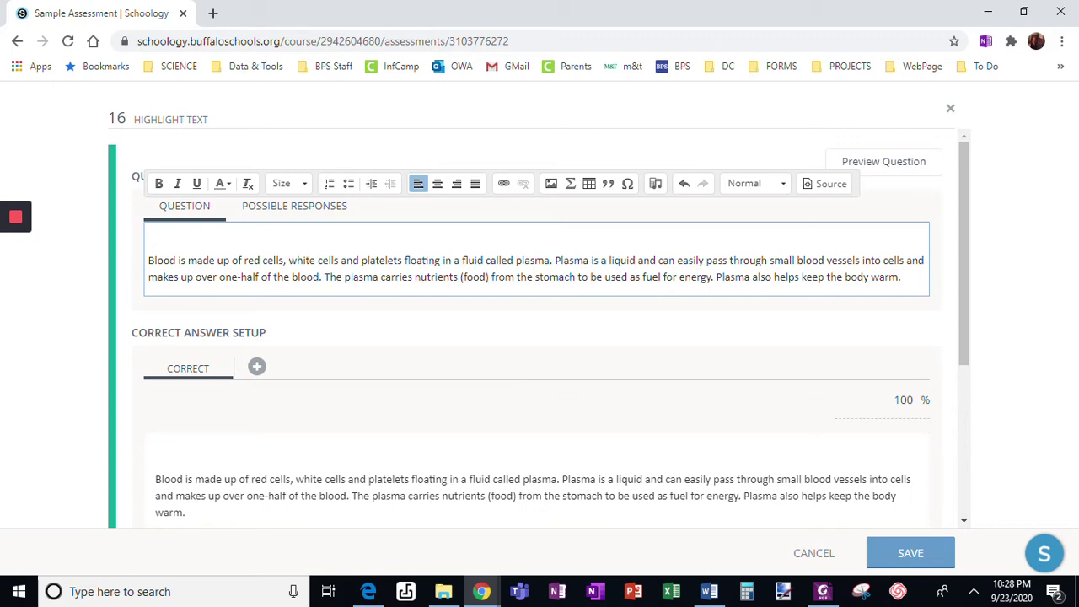
text(ose the )
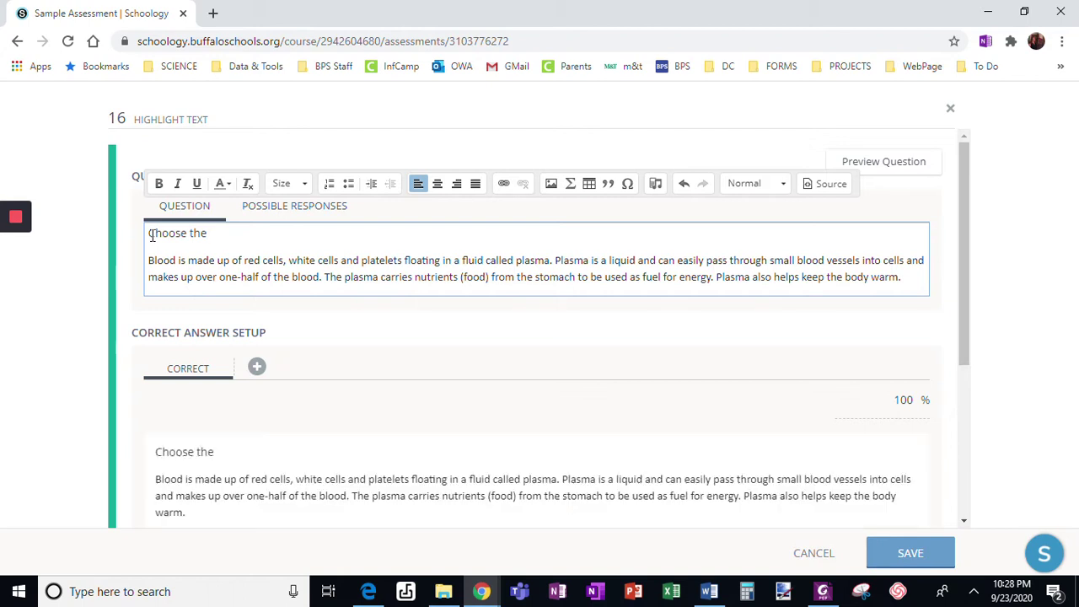
text(vocabulary word)
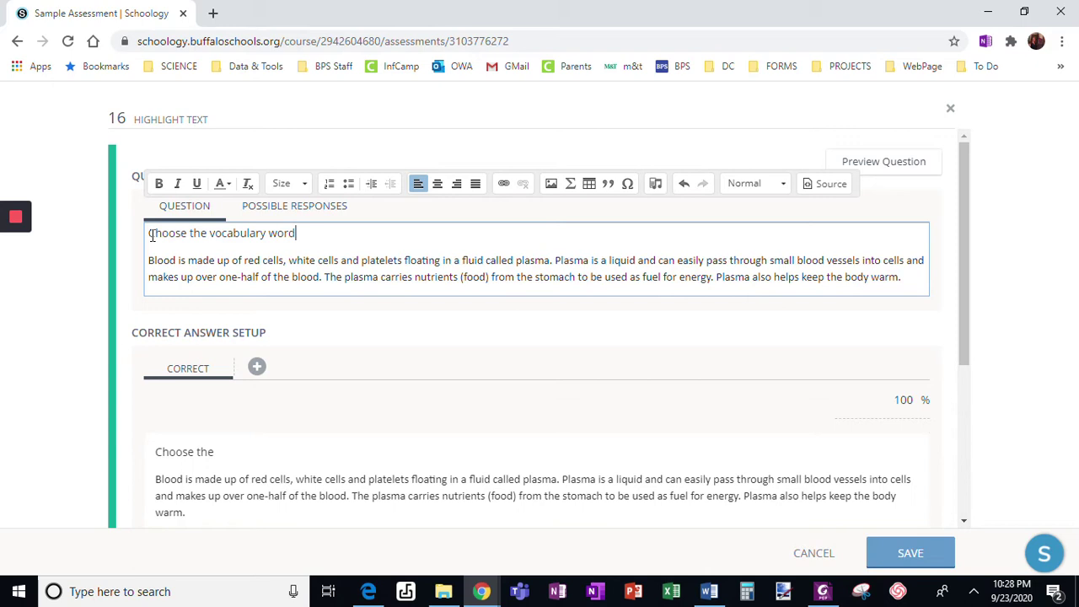
text( that means the liquid part of b)
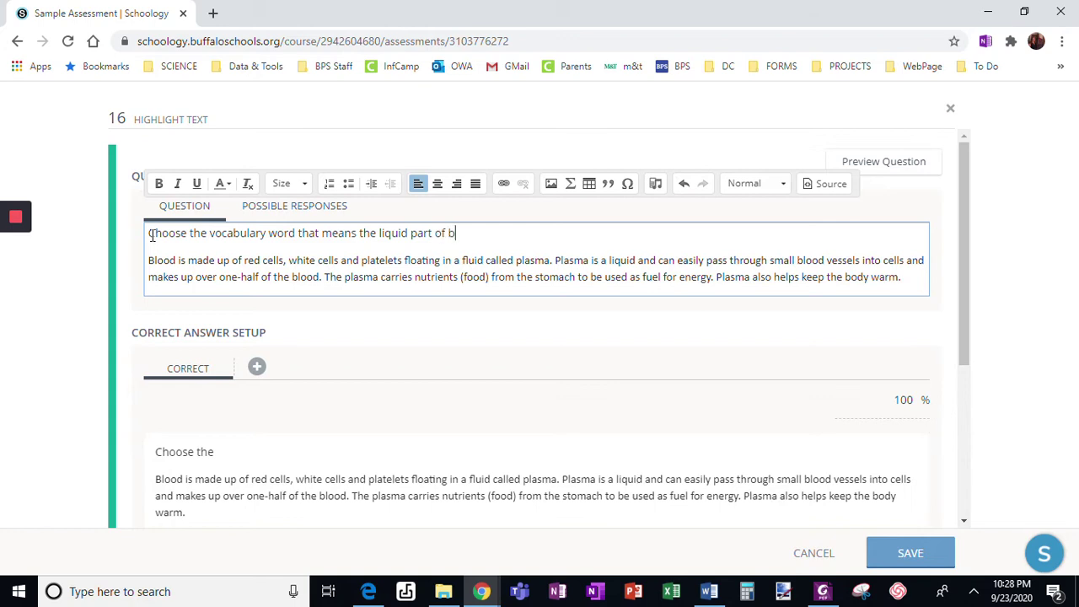
text(lood.)
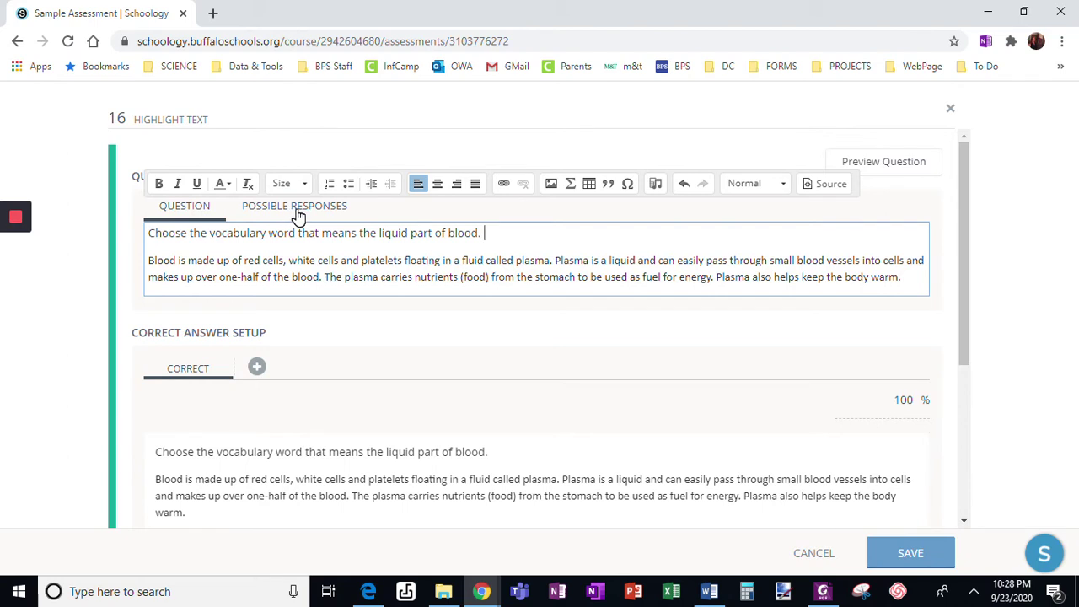
- Mark "platelets", "white cells", "red cells" and the first "plasma" in the paragraph as the possible responses
click(298, 211)
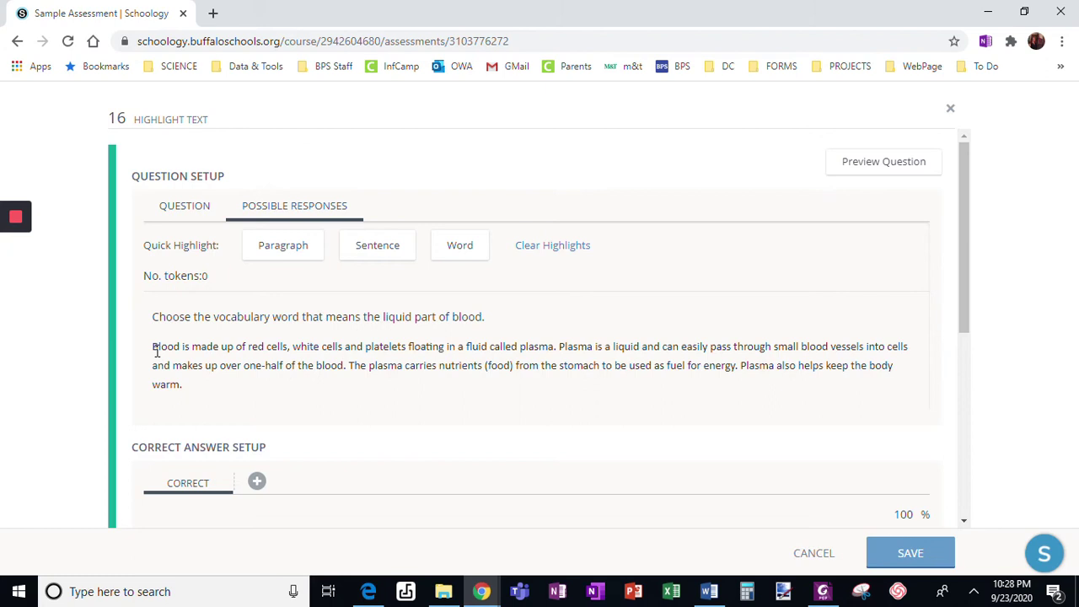
drag(247, 348, 288, 358)
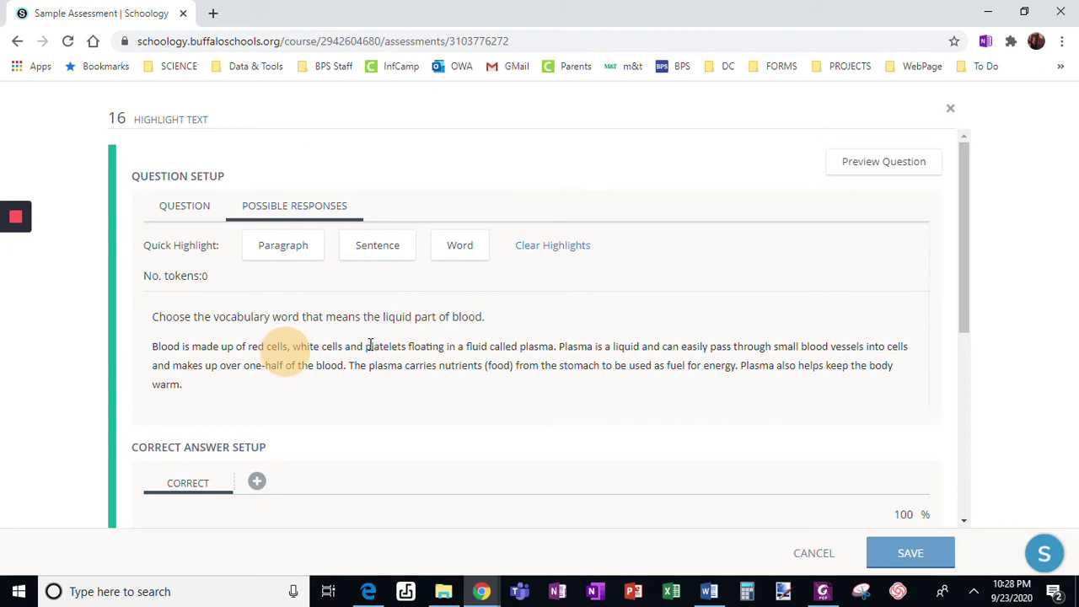
drag(365, 345, 407, 354)
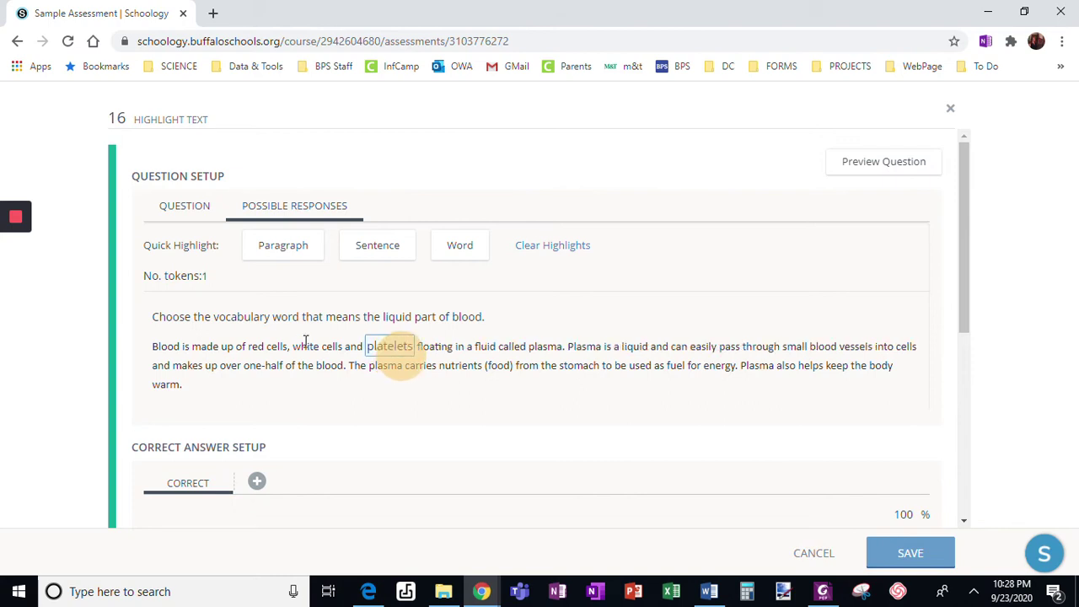
drag(292, 346, 344, 346)
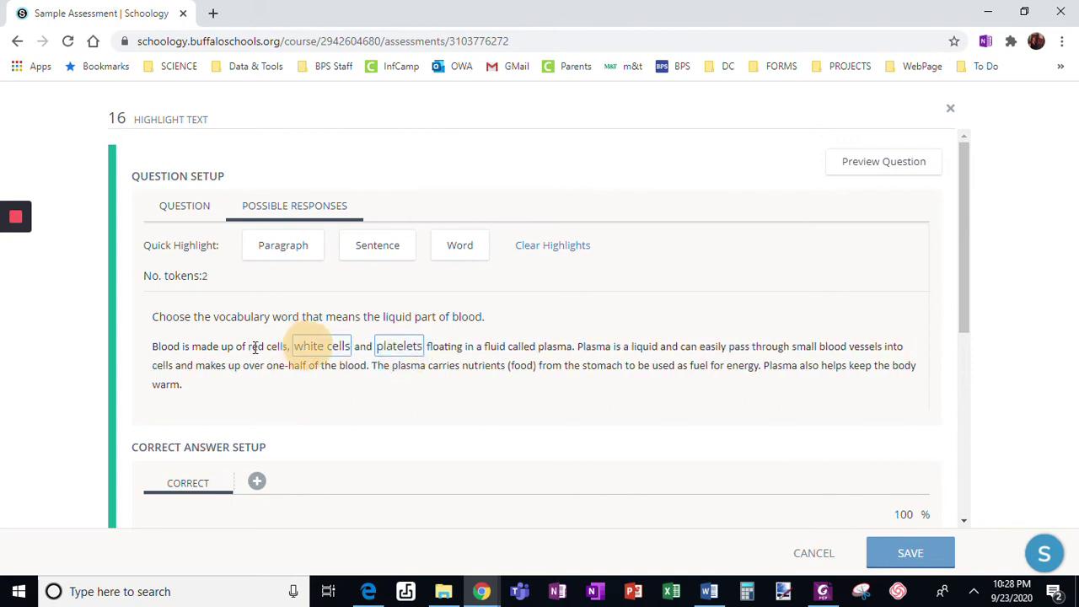
drag(250, 348, 288, 351)
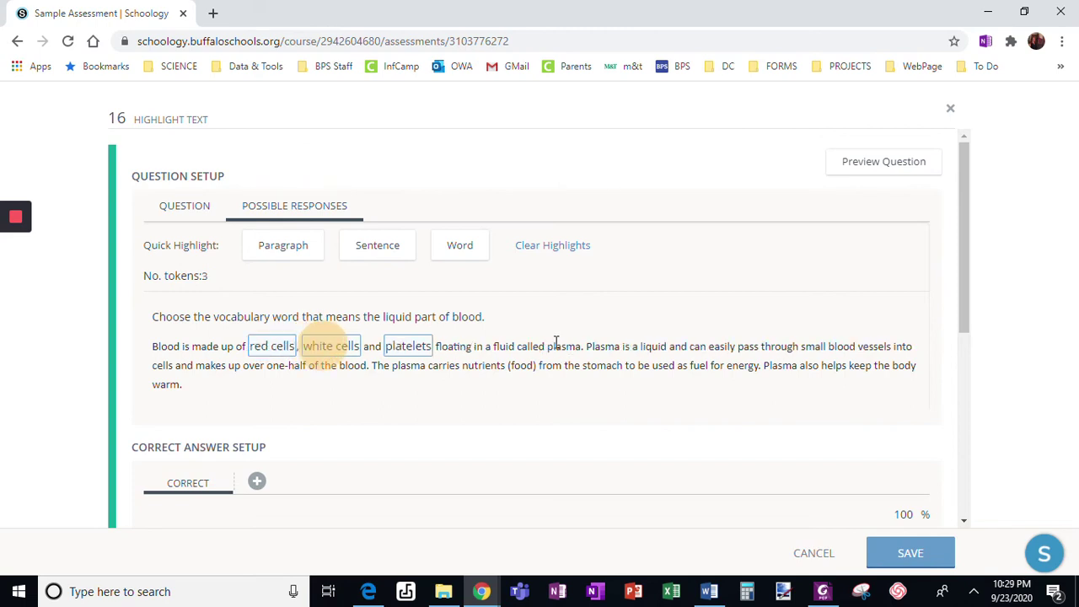
drag(546, 348, 582, 349)
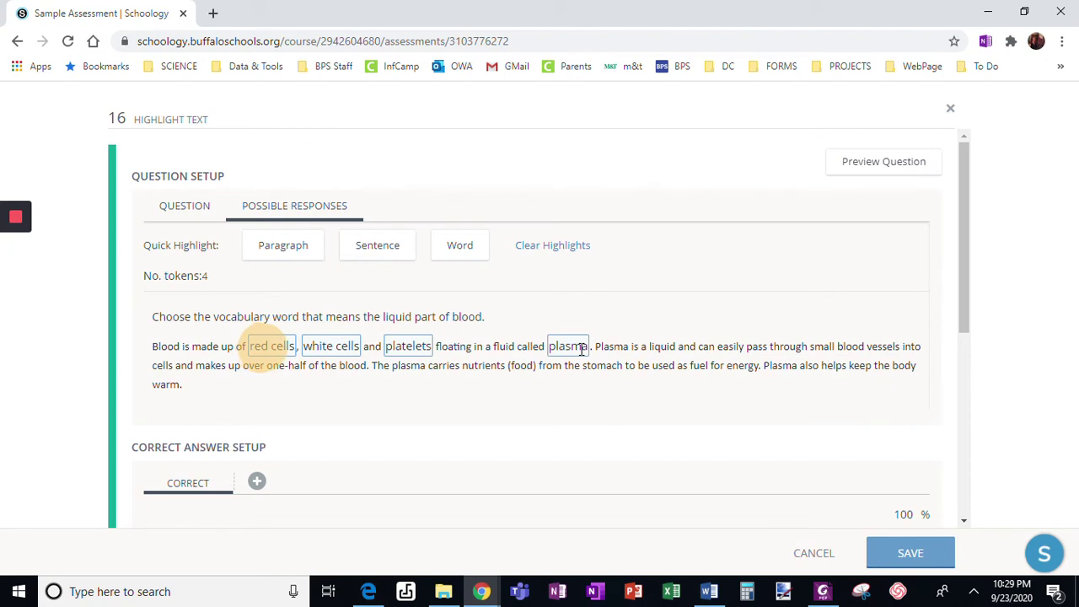
- Set "plasma" as the correct answer with a maximum selection of 1, and save the question
click(189, 208)
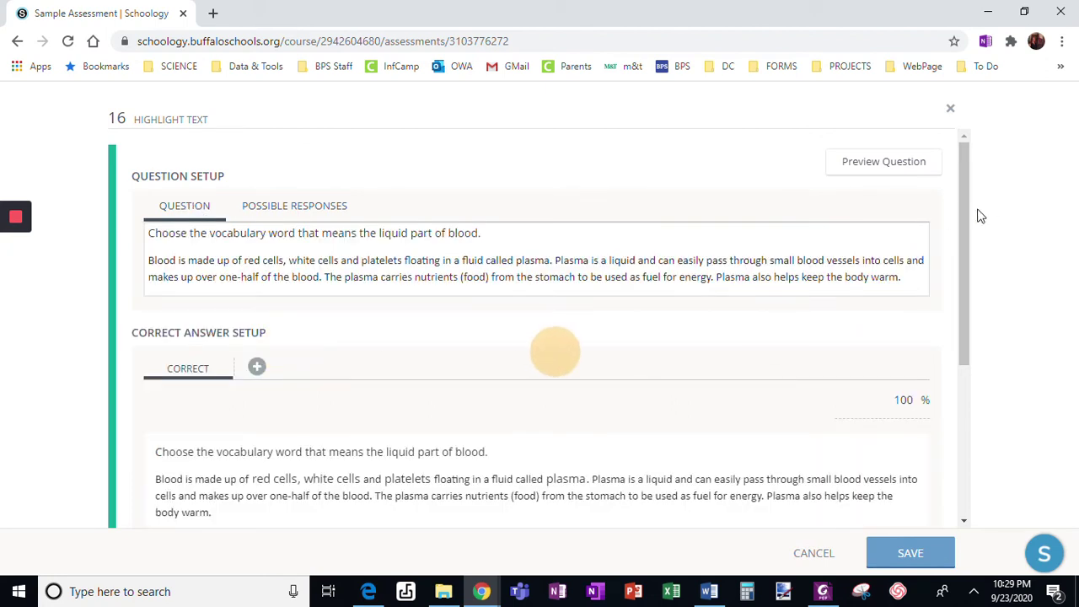
drag(968, 217, 971, 339)
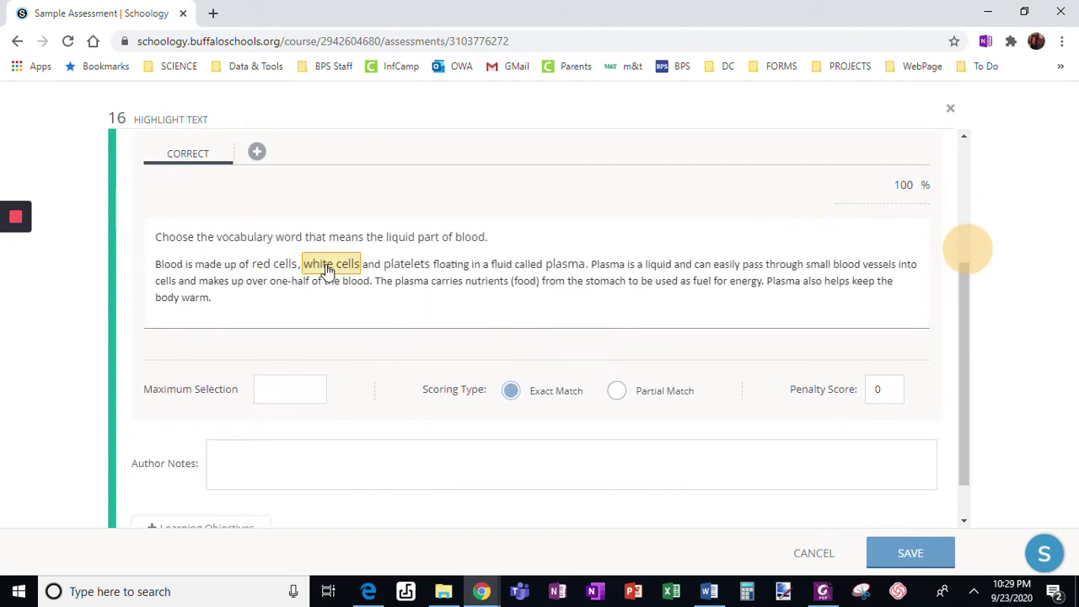
click(565, 267)
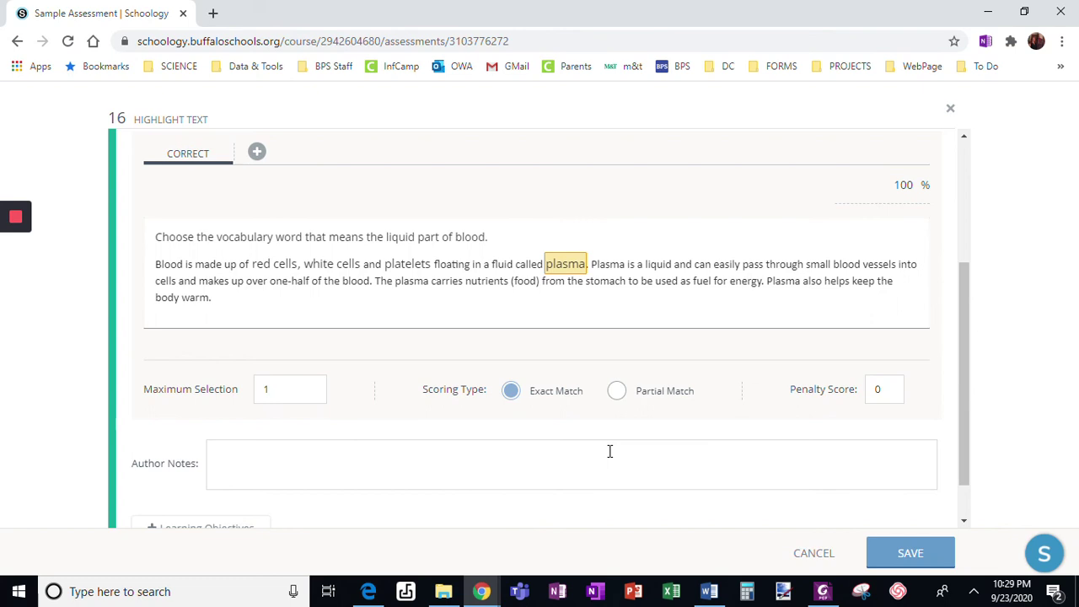
click(911, 553)
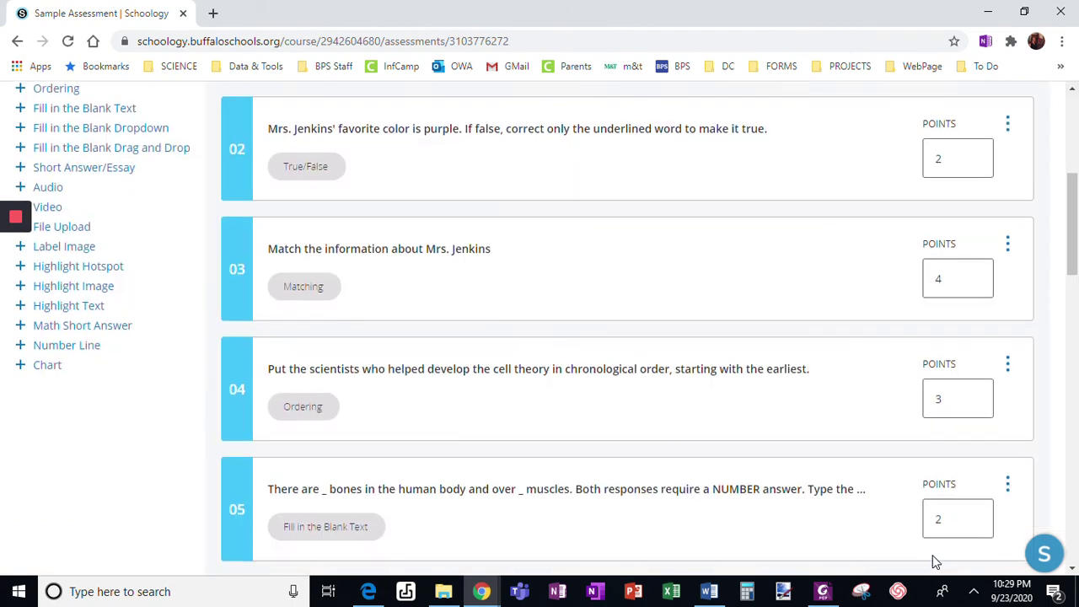
- Set the points for question 16, the new Highlight Text question, to 3
scroll(1062, 371, down, 20)
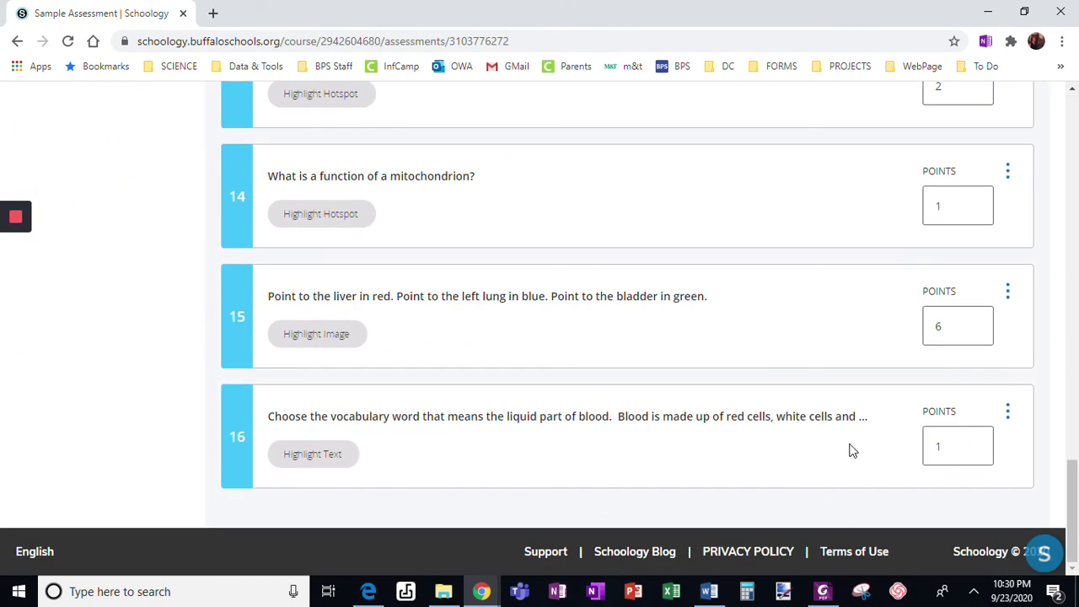
double_click(944, 447)
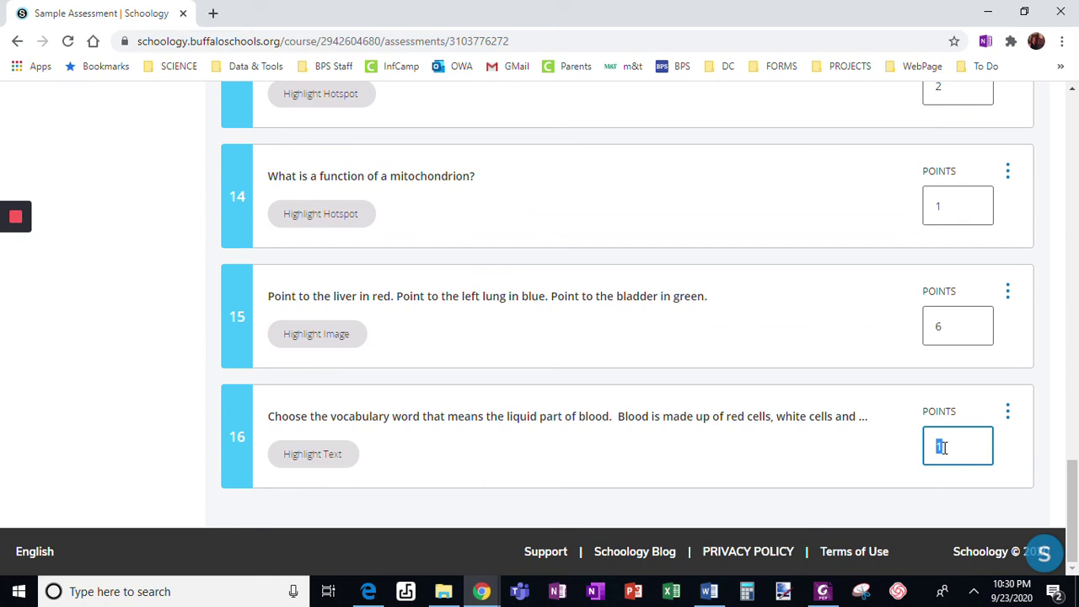
text(3)
click(551, 508)
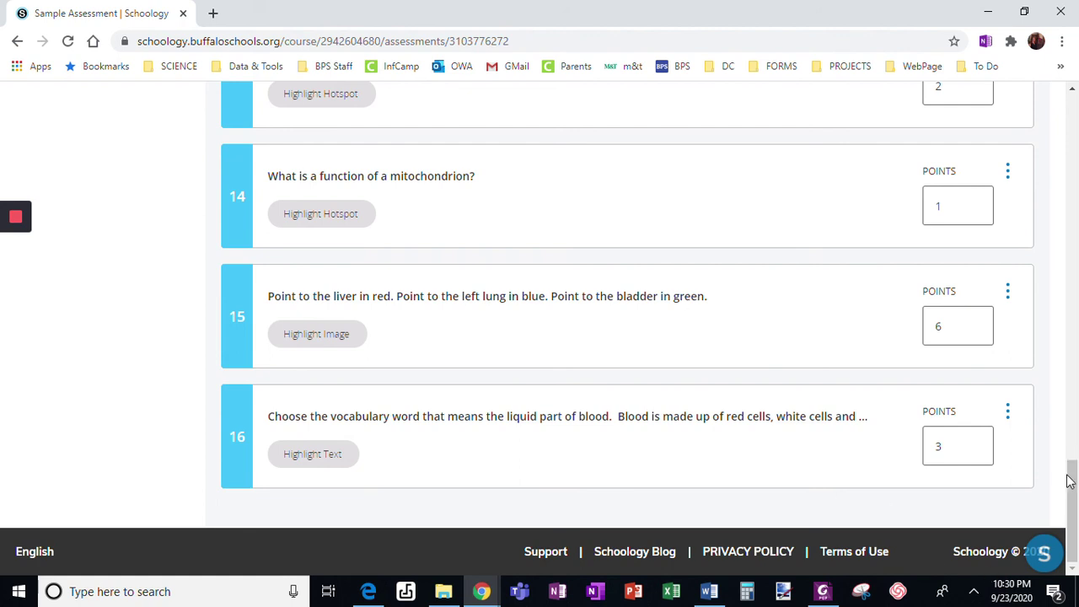
drag(1073, 463, 1060, 199)
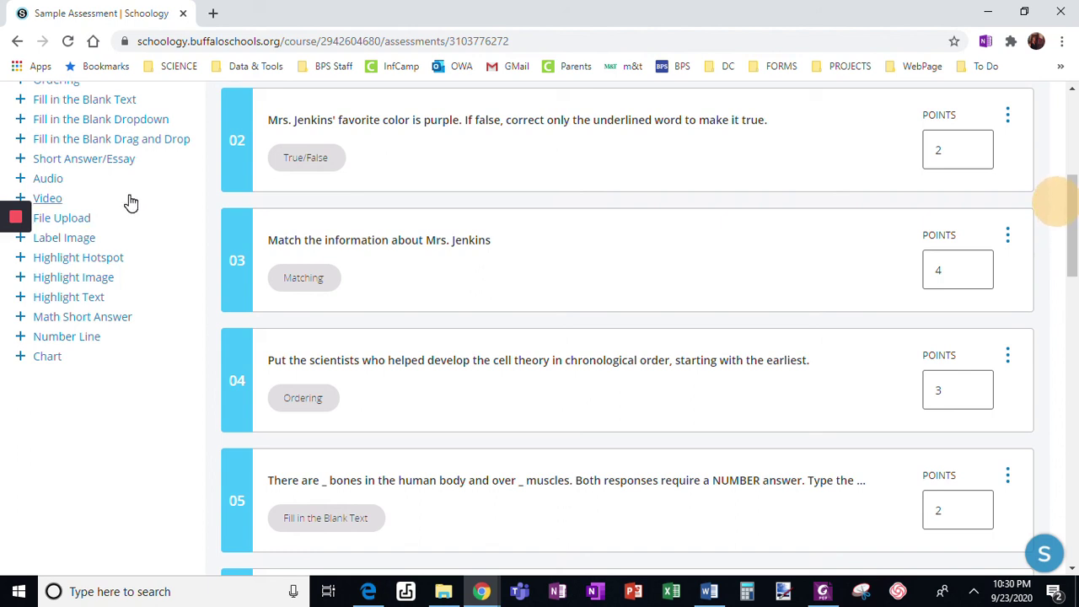
mouse_move(15, 220)
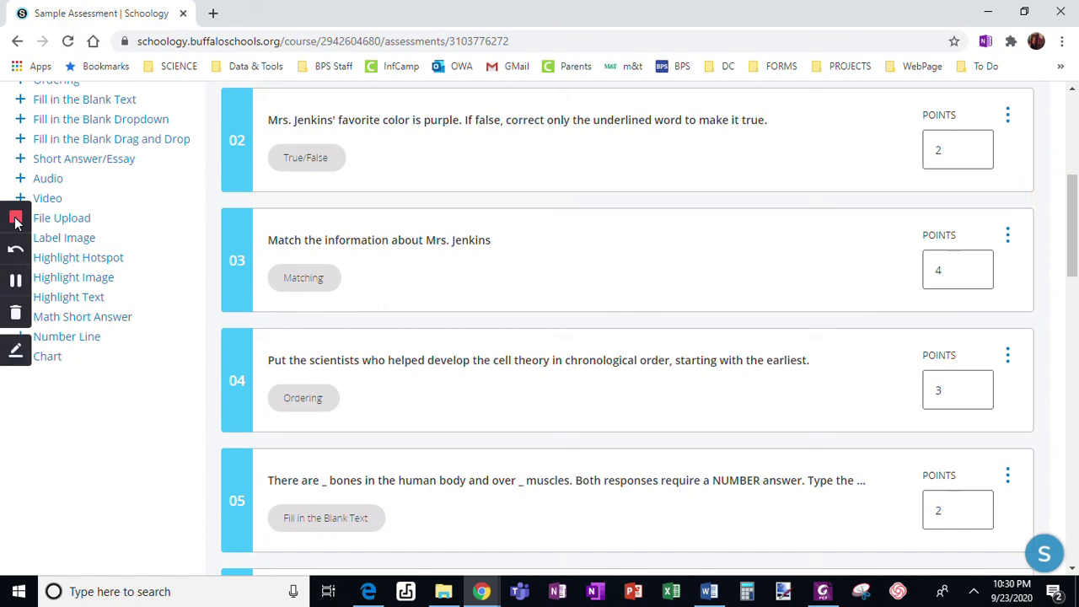